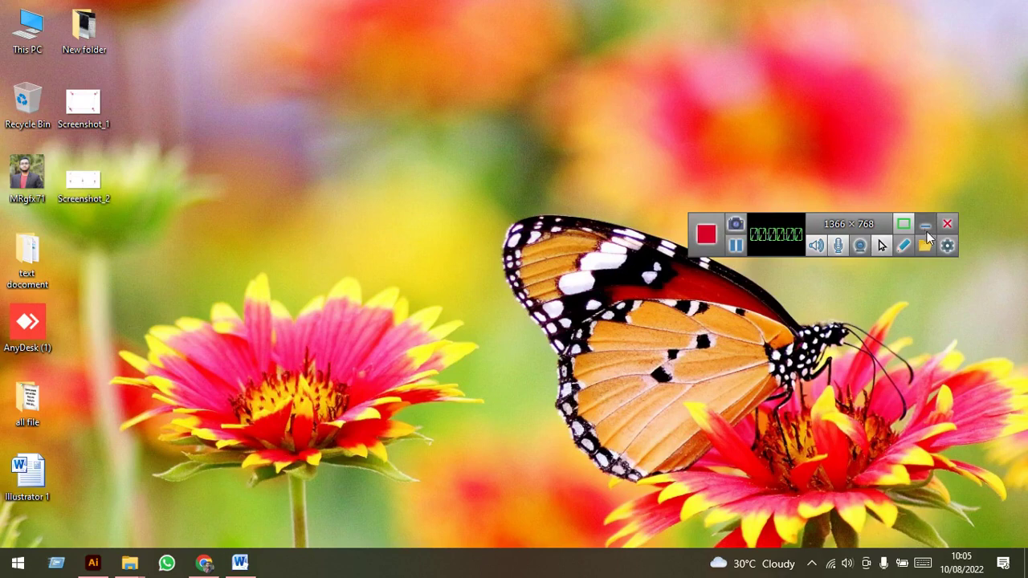
Step: Highlight the Curved Lines exercise in the lesson outline, then hide the outline
left_click(926, 227)
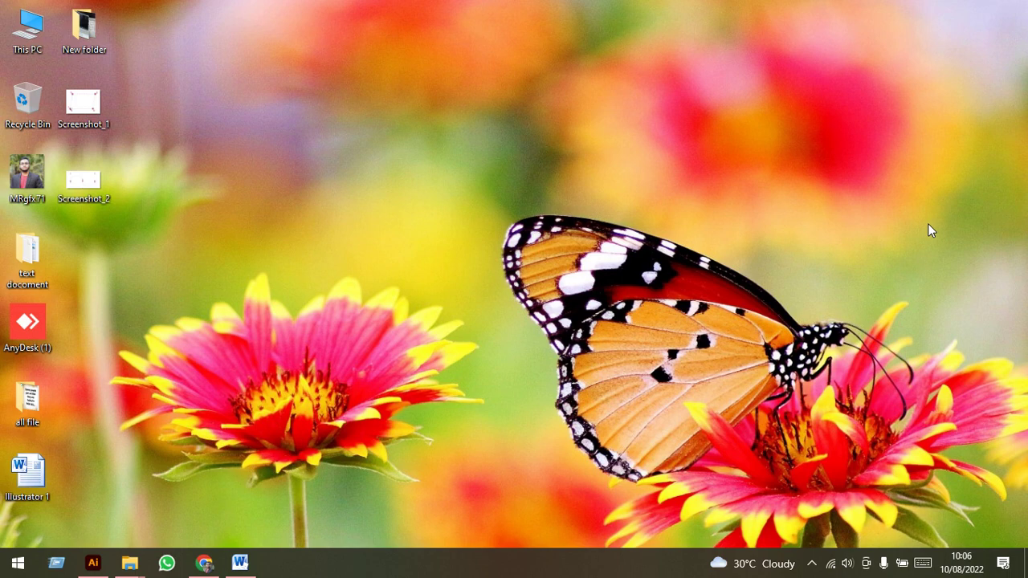
left_click(240, 563)
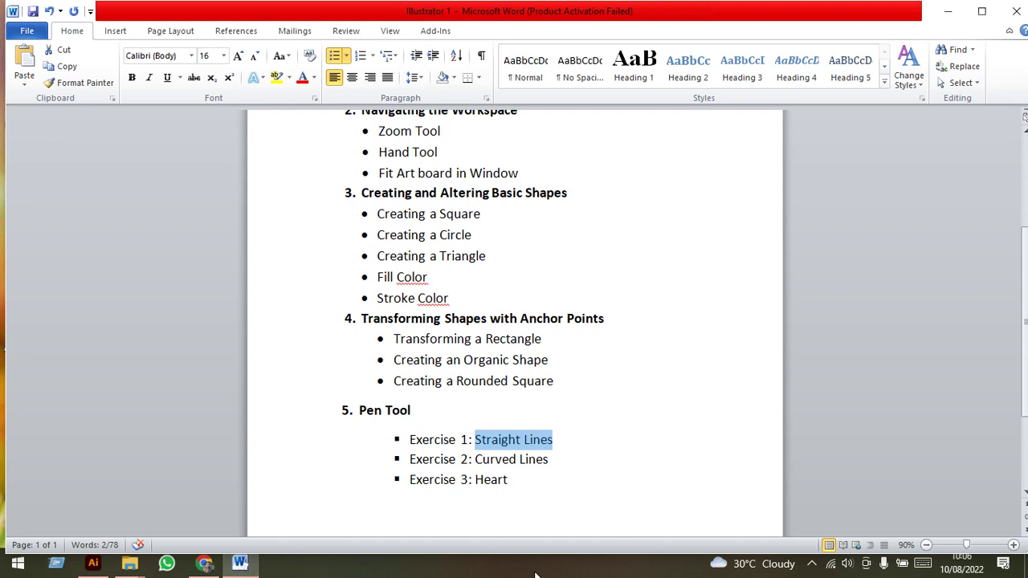
left_click_drag(555, 460, 484, 459)
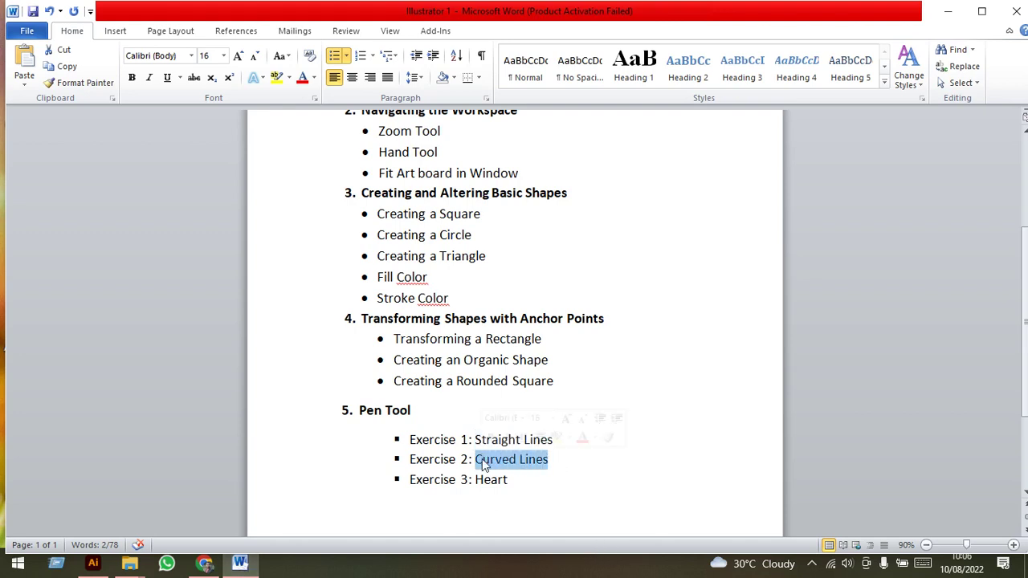
left_click(948, 11)
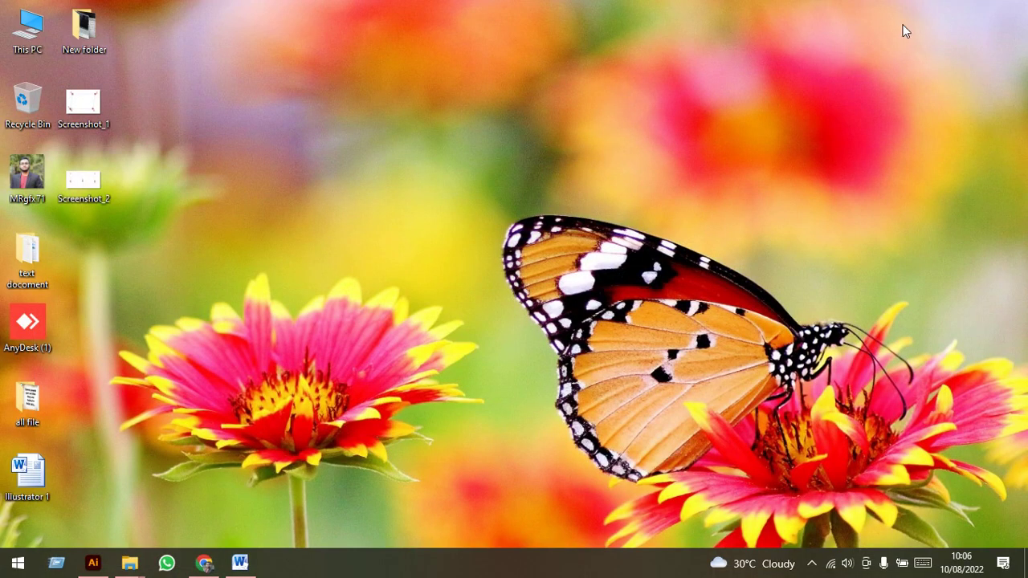
Step: Place Screenshot_2.png on the artboard, undoing the extra duplicate placement
left_click(93, 562)
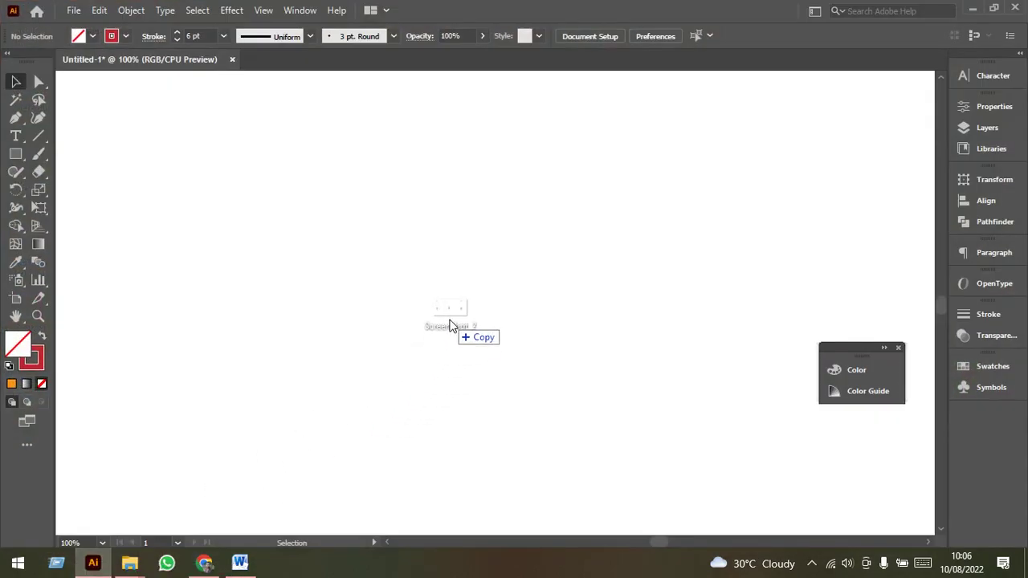
left_click_drag(94, 564, 442, 325)
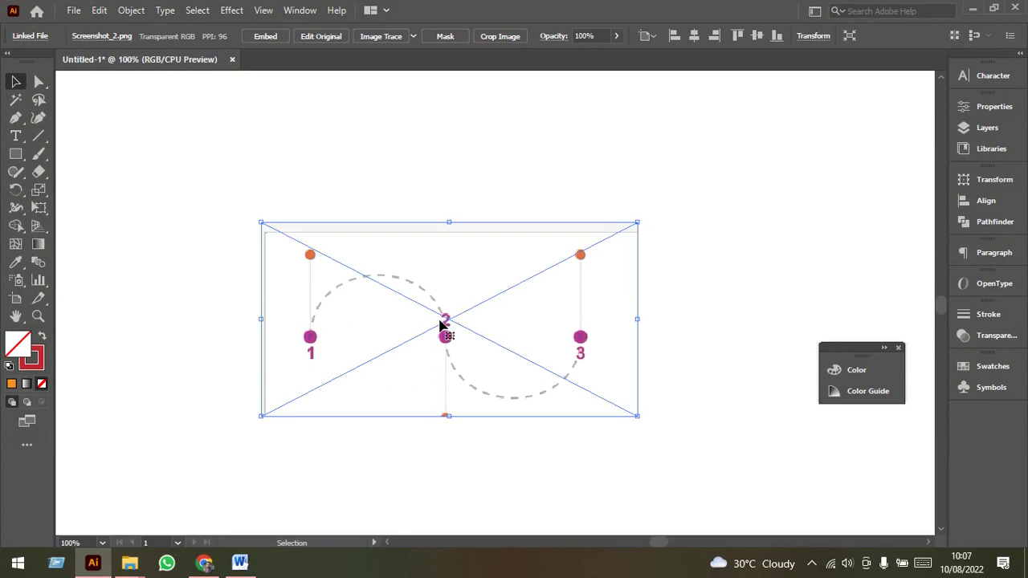
left_click(973, 7)
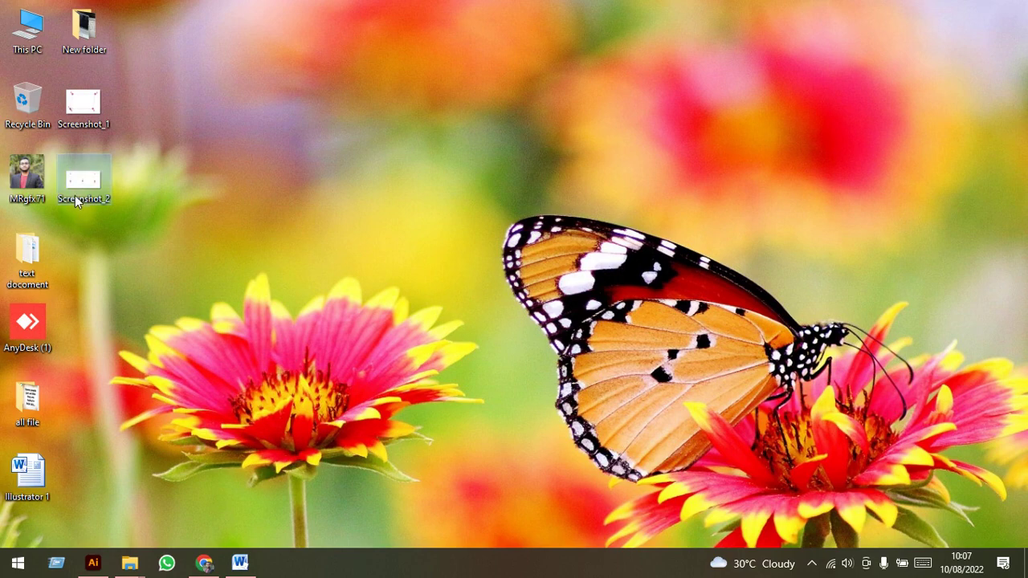
mouse_move(83, 183)
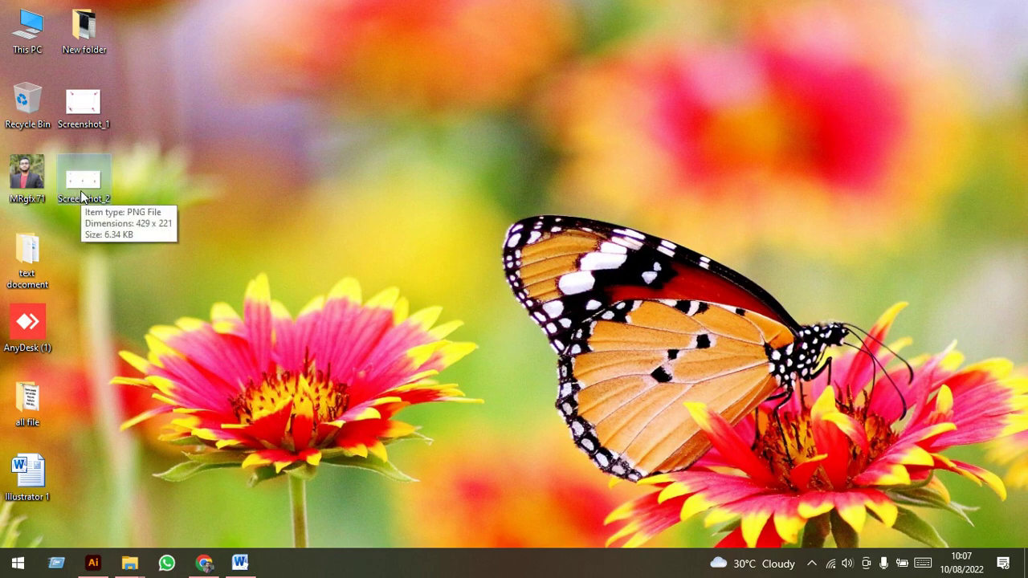
left_click_drag(81, 196, 166, 278)
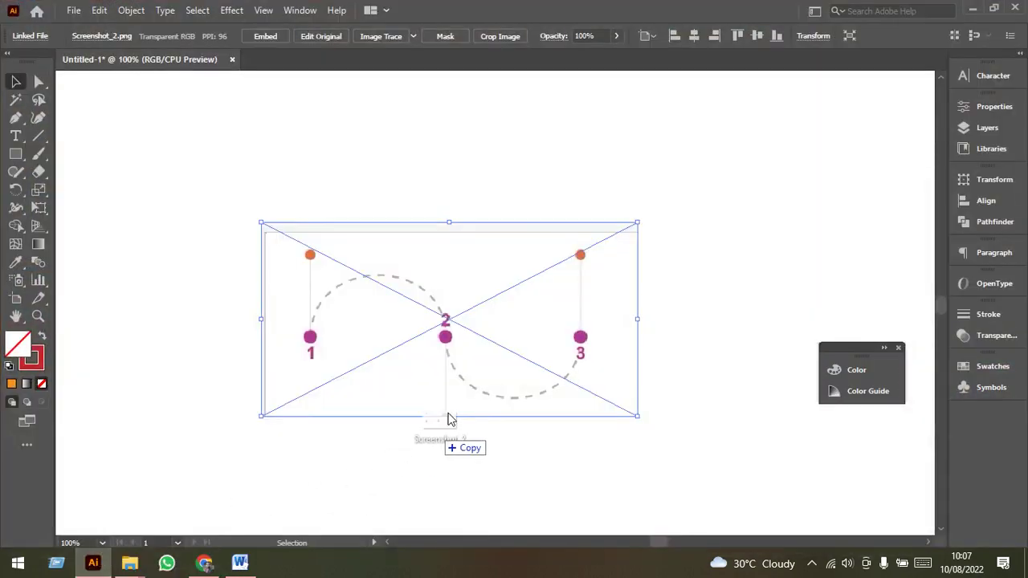
left_click_drag(150, 446, 452, 392)
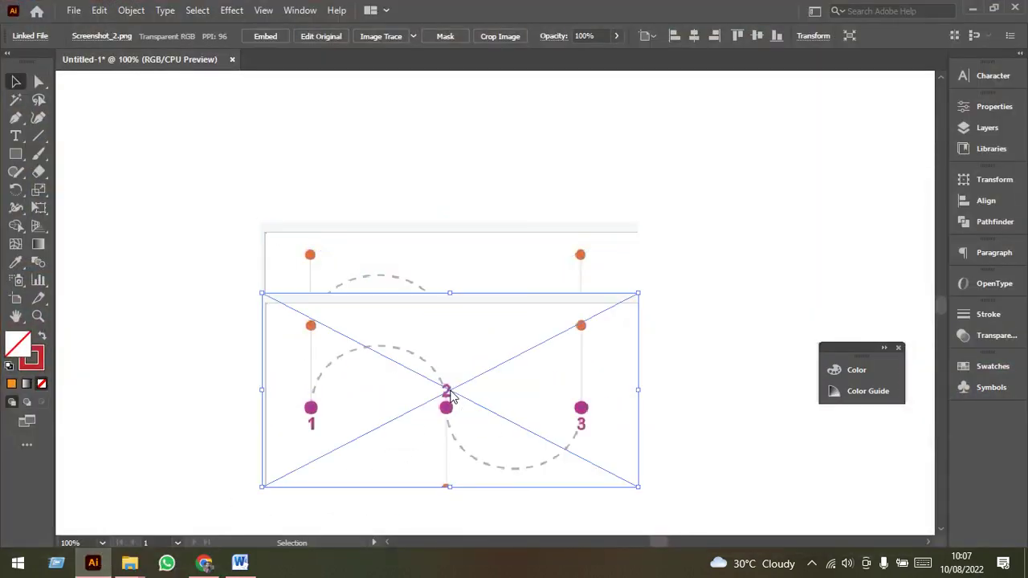
key("ctrl+z")
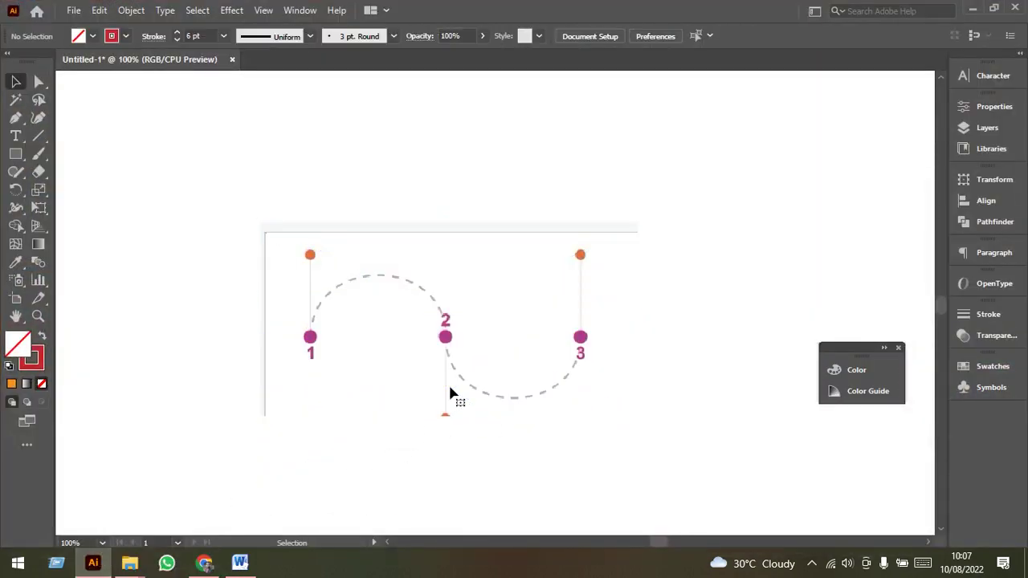
Step: Scale the placed template image up by its corner handle and nudge it higher
left_click(475, 326)
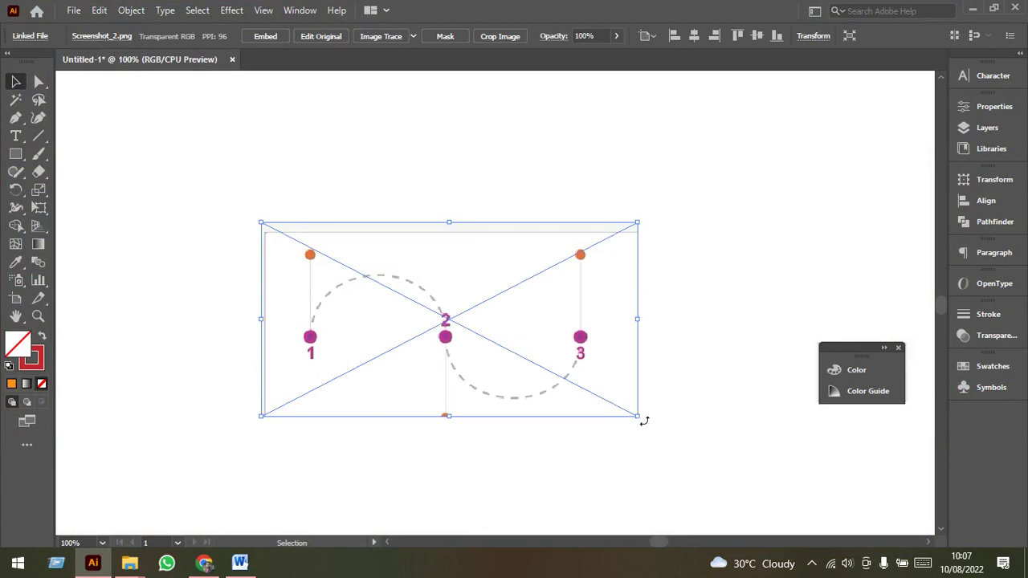
left_click_drag(636, 417, 636, 417)
left_click_drag(637, 414, 726, 485)
left_click_drag(515, 368, 512, 354)
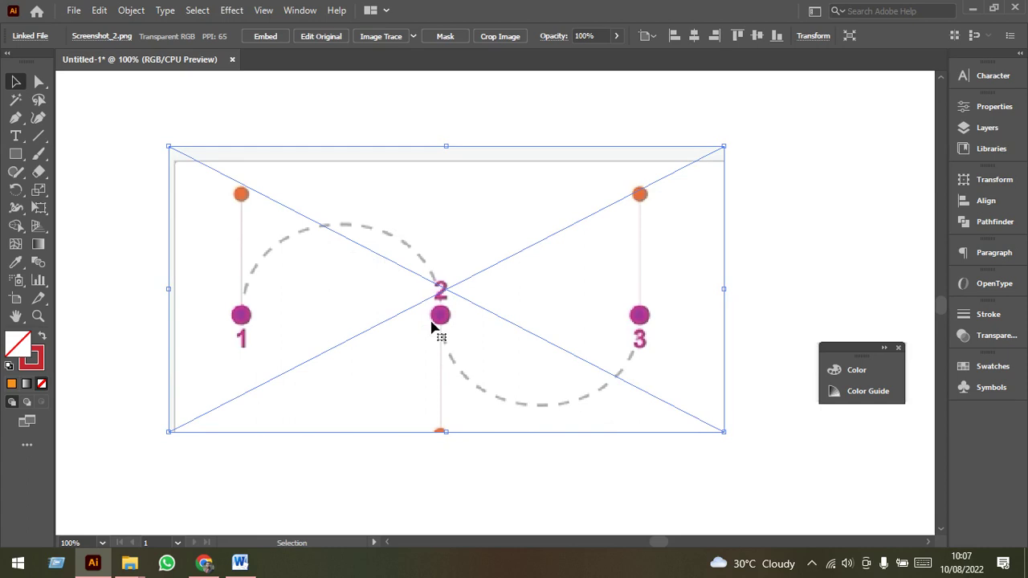
Step: Lock the template via Object > Lock > Selection and confirm it can't be selected
left_click(131, 11)
mouse_move(186, 111)
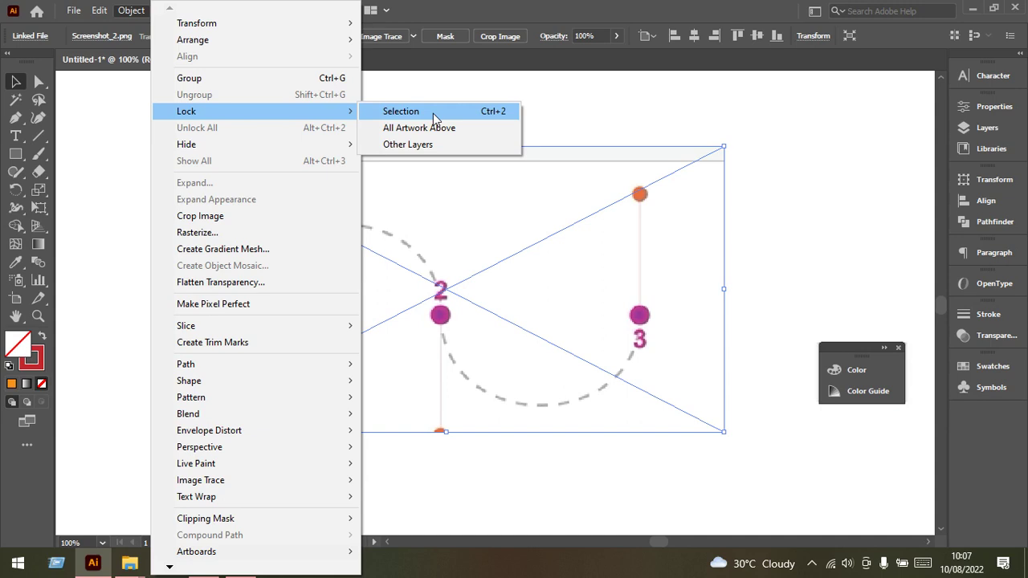
left_click(433, 113)
left_click_drag(536, 366, 161, 271)
left_click_drag(214, 209, 510, 336)
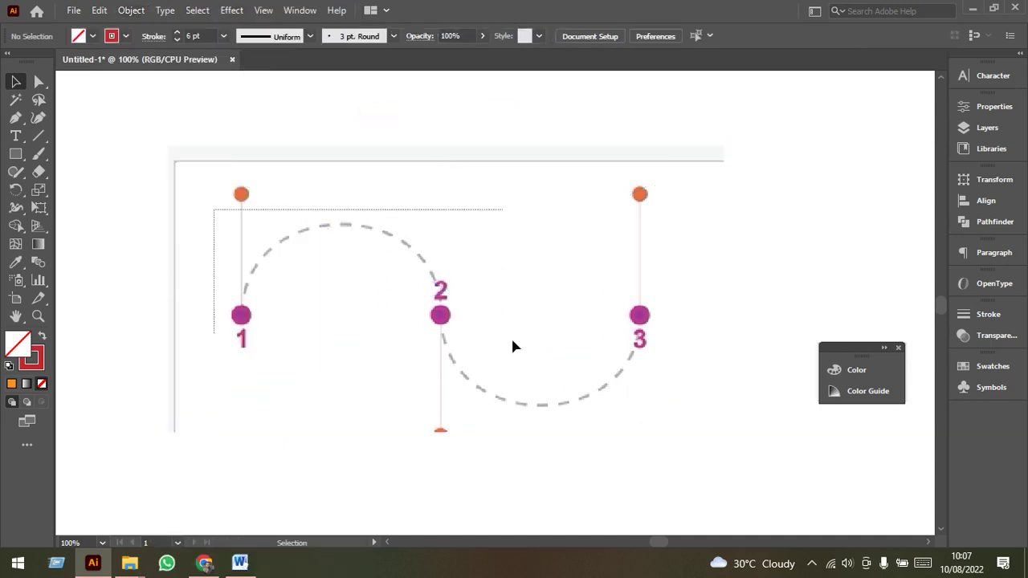
left_click_drag(530, 197, 413, 334)
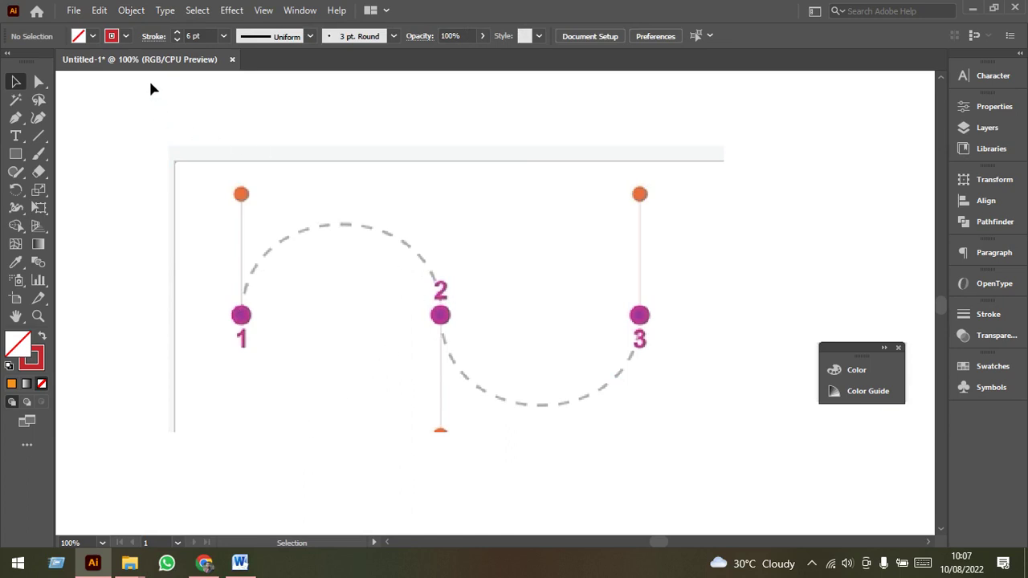
Step: Unlock everything with Object > Unlock All, then lock the template again
left_click(130, 11)
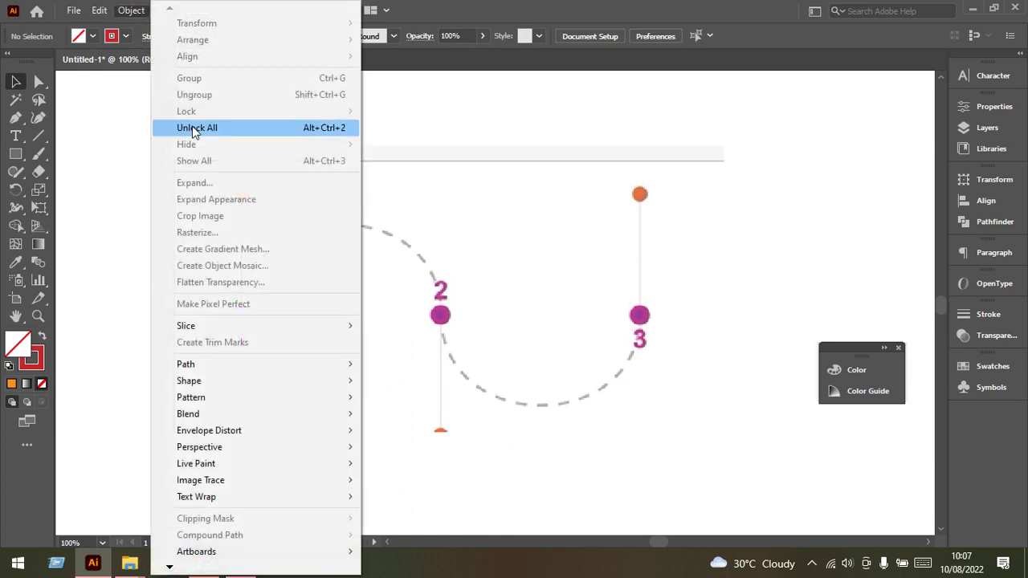
left_click(324, 134)
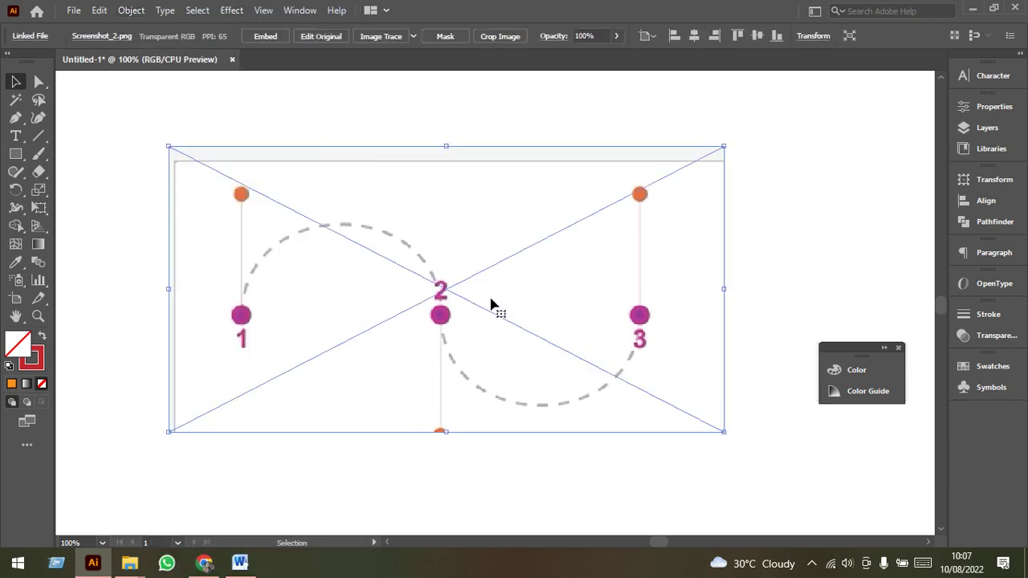
left_click(131, 10)
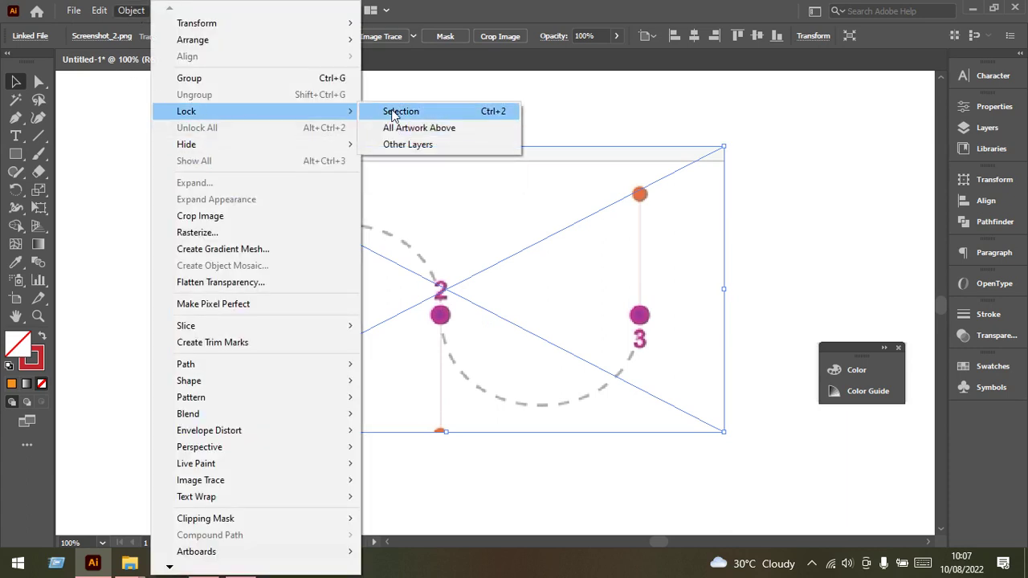
left_click(396, 111)
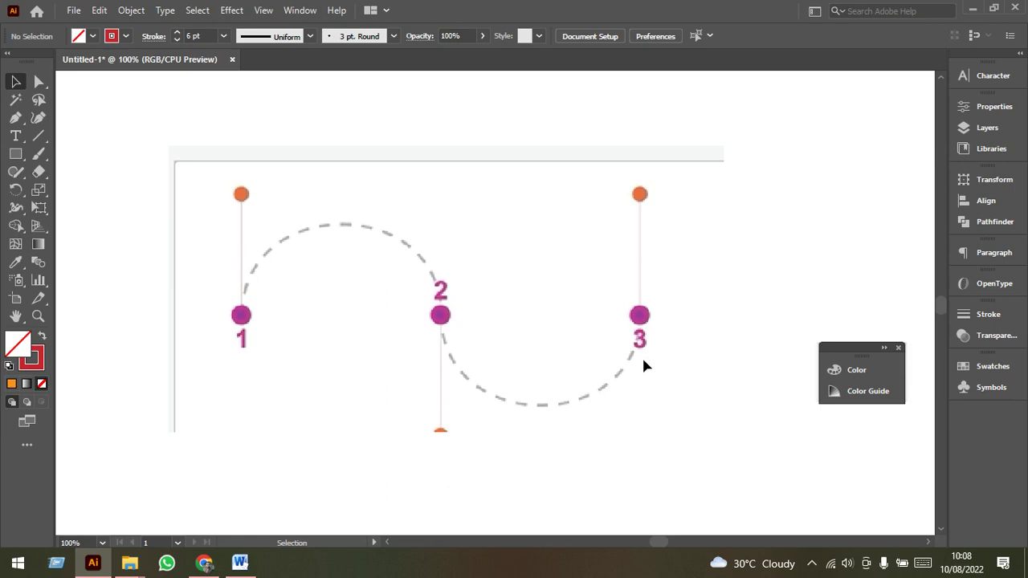
scroll(646, 362, "down", 1)
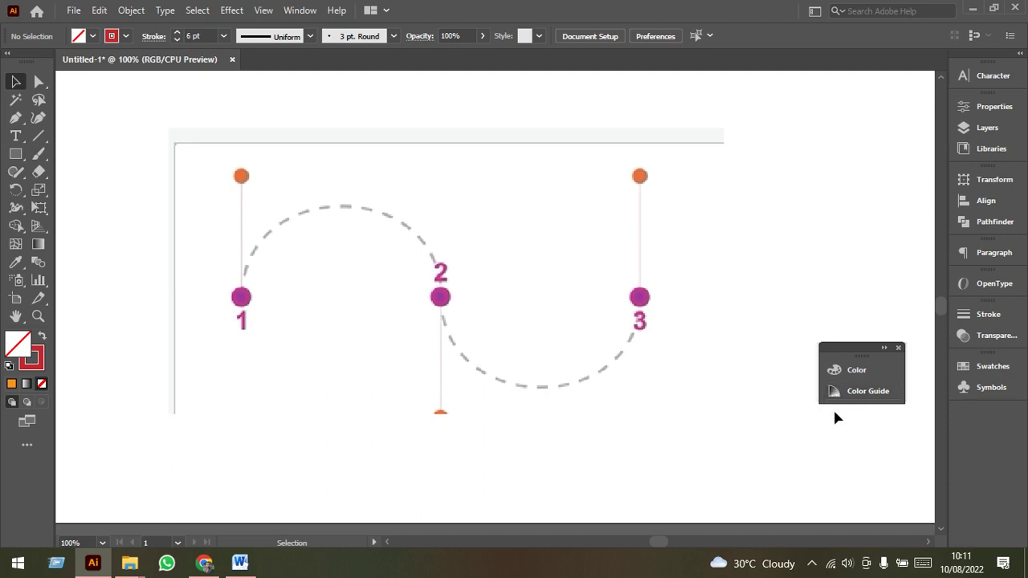
scroll(239, 273, "down", 1)
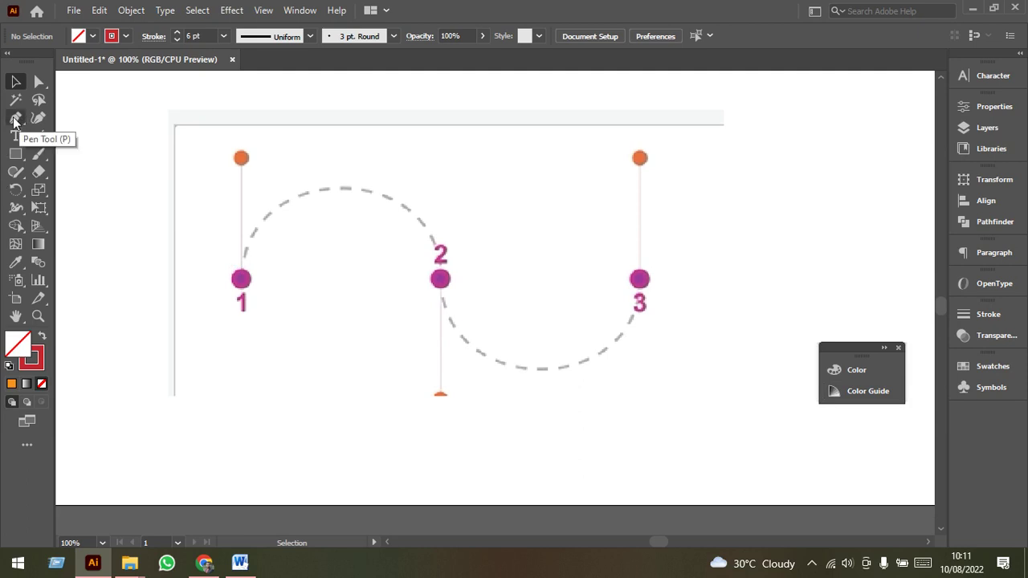
Step: Draw a trial straight Pen stroke upward from point 1 to the orange dot
left_click(14, 121)
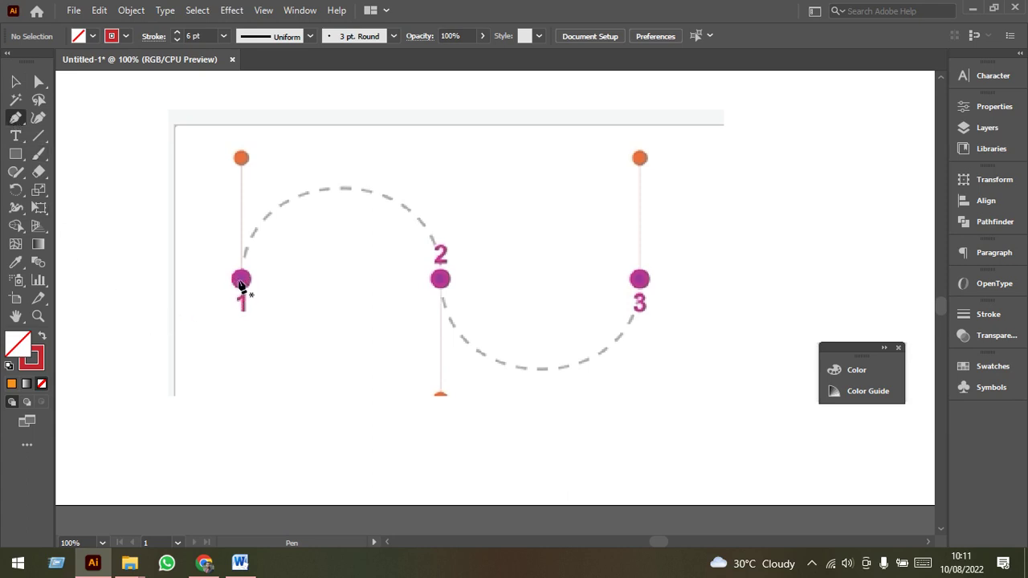
mouse_move(242, 281)
left_mouse_down()
mouse_move(253, 376)
mouse_move(245, 165)
left_mouse_up()
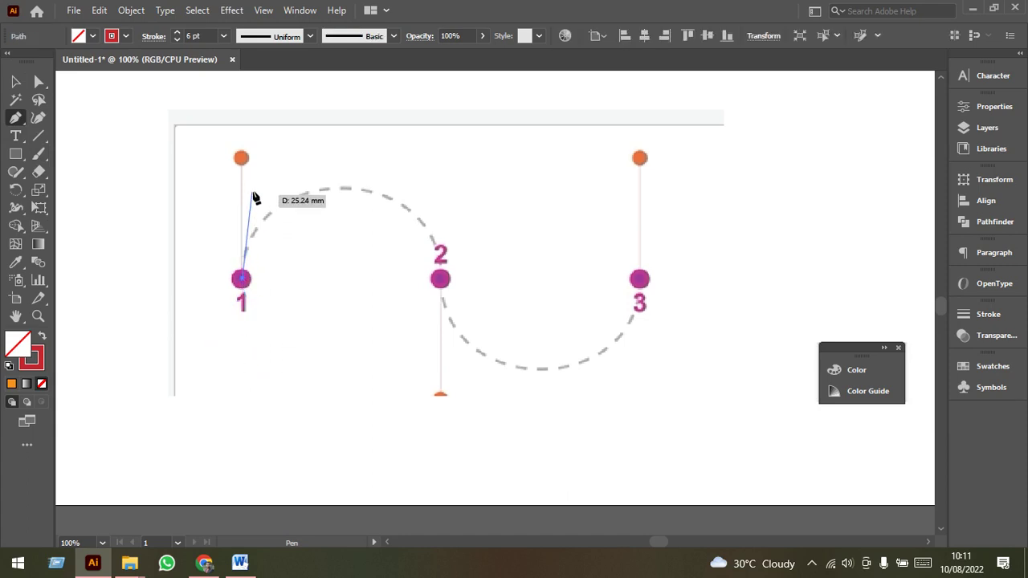
left_click(242, 158)
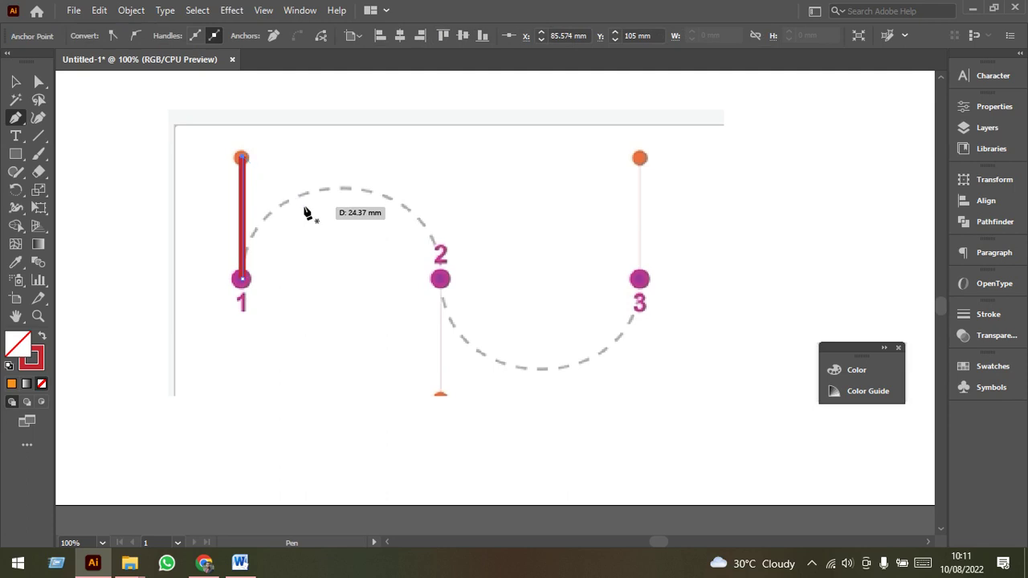
Step: Remove the stray stroke at point 1 and deselect, leaving the template clean
key("v")
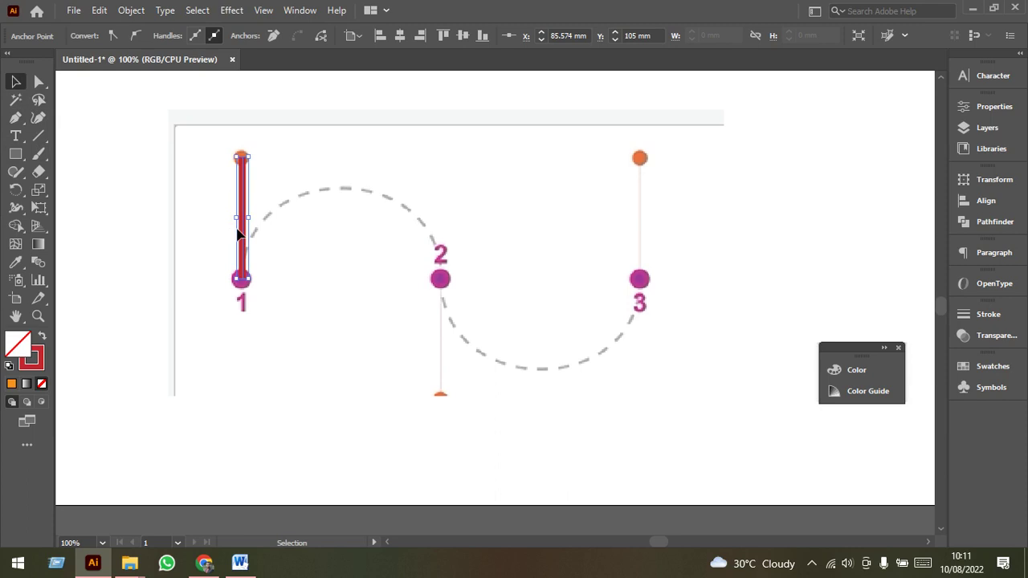
key("ctrl+z")
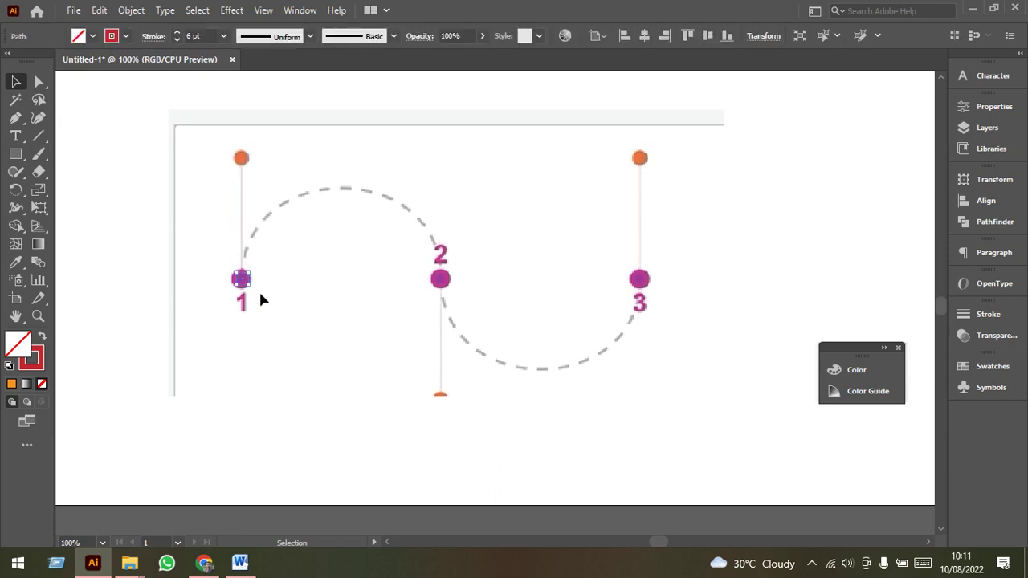
left_click(260, 299)
left_click(15, 118)
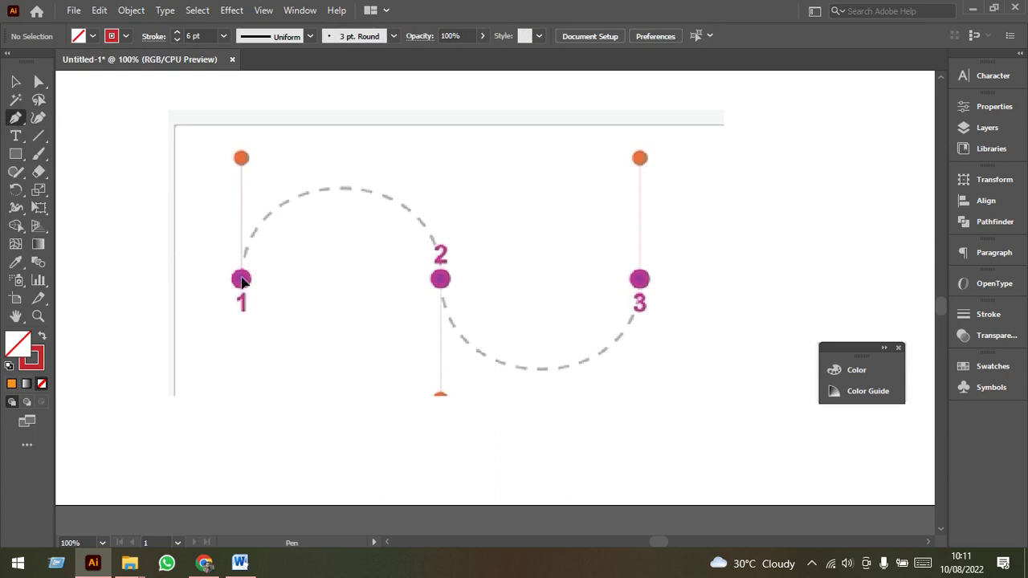
Step: Pen-trace the red S-curve with smooth vertical-handle anchors at points 1, 2 and 3
left_click_drag(241, 279, 243, 160)
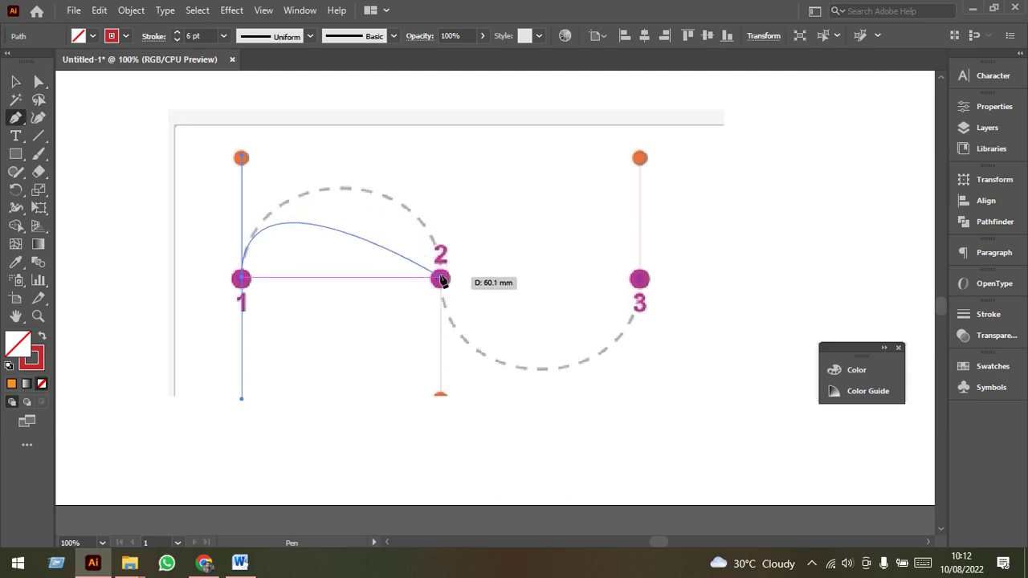
left_click_drag(441, 279, 441, 400)
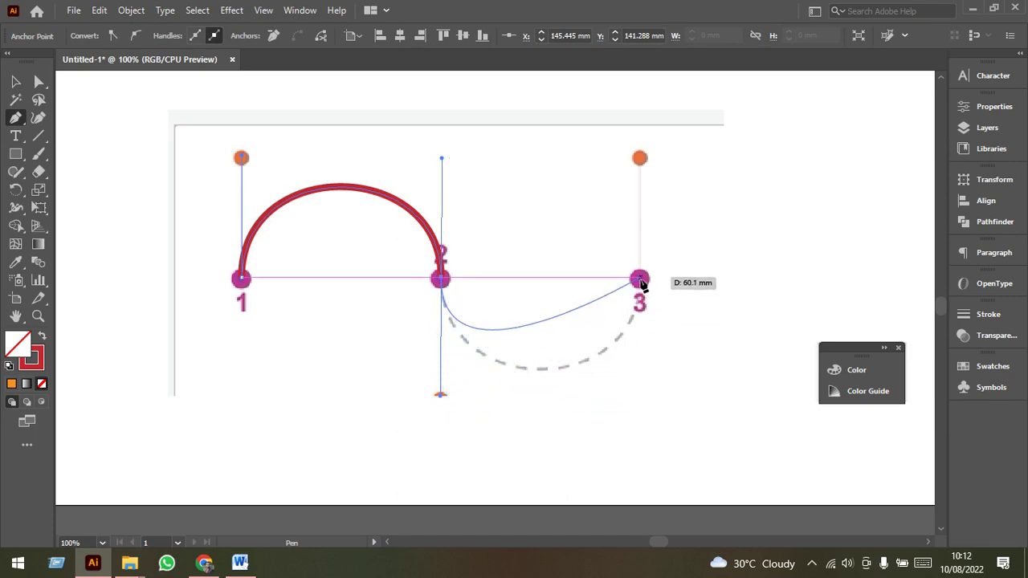
left_click_drag(641, 280, 640, 158)
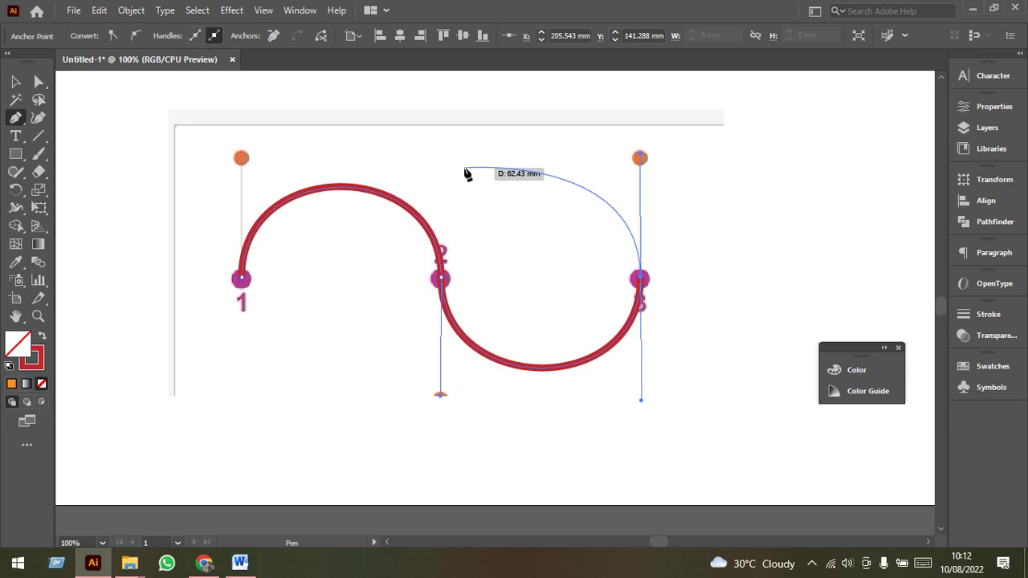
left_click_drag(466, 174, 439, 320)
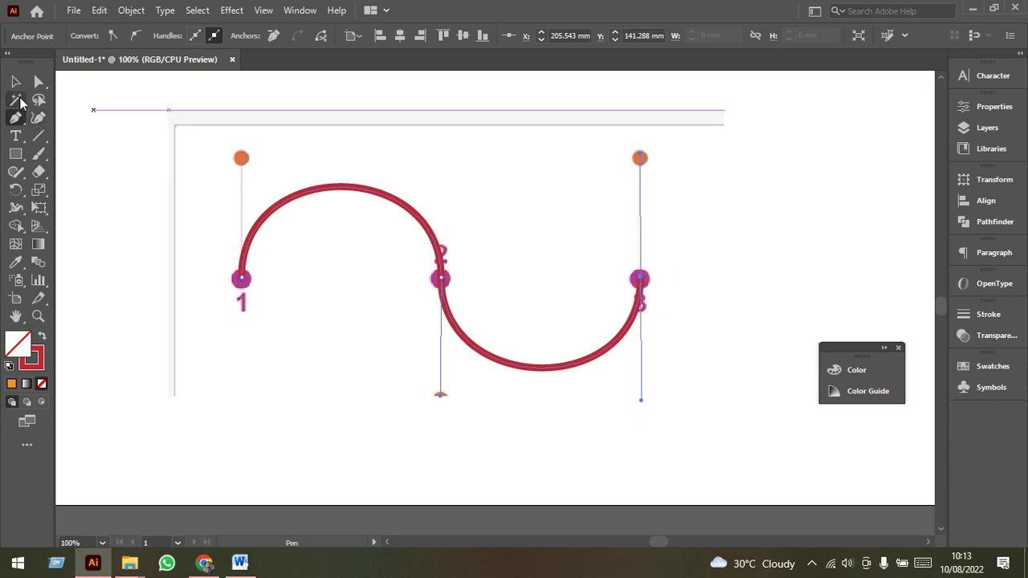
key("v")
scroll(563, 514, "down", 1)
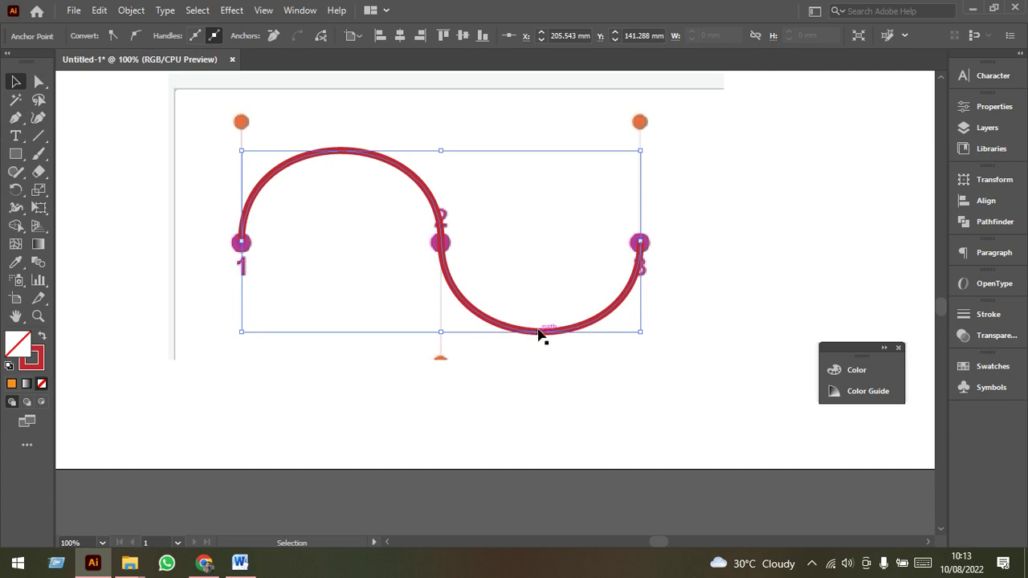
left_click_drag(536, 332, 622, 352)
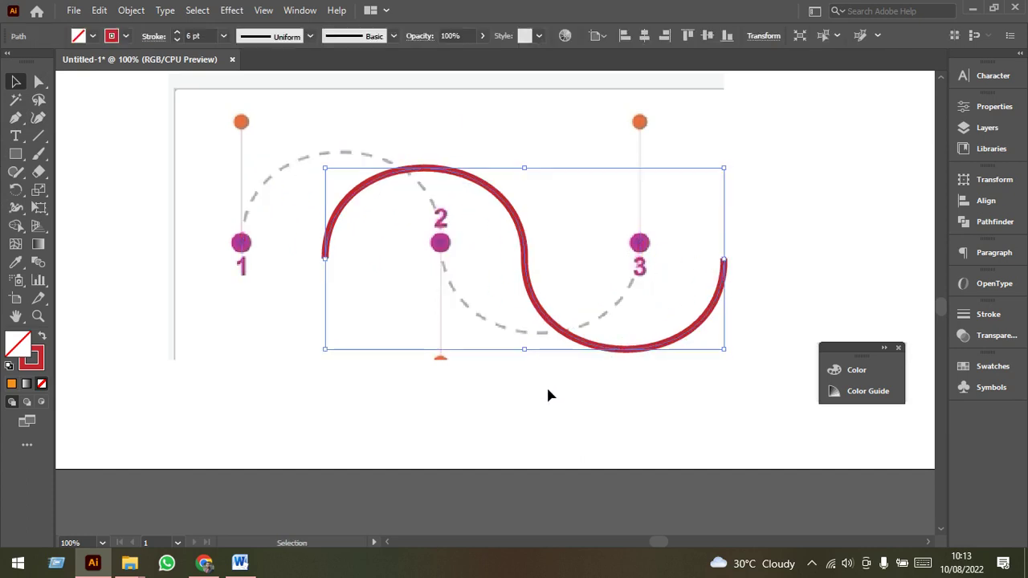
left_click(612, 366)
key("ctrl+z")
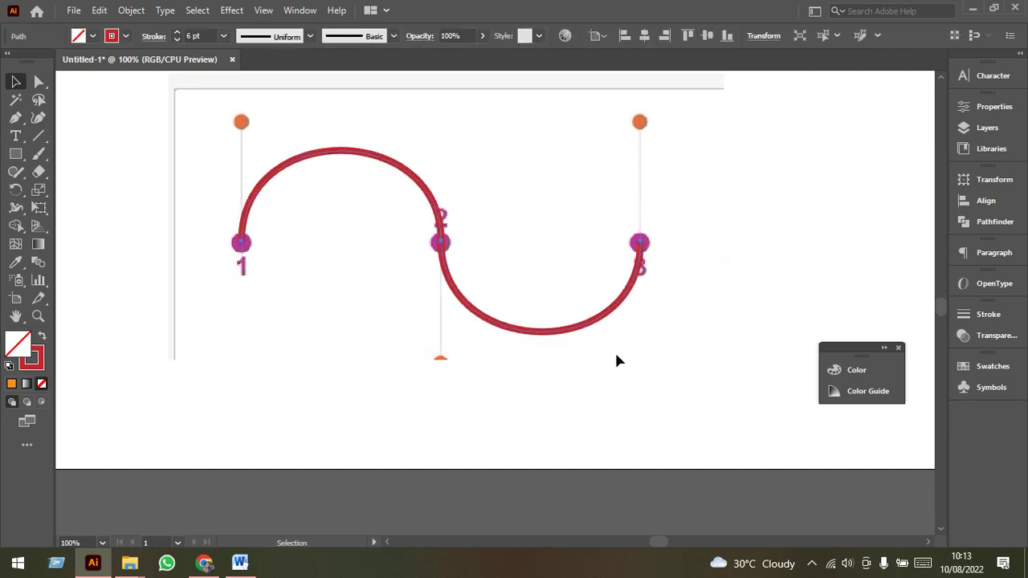
left_click(560, 382)
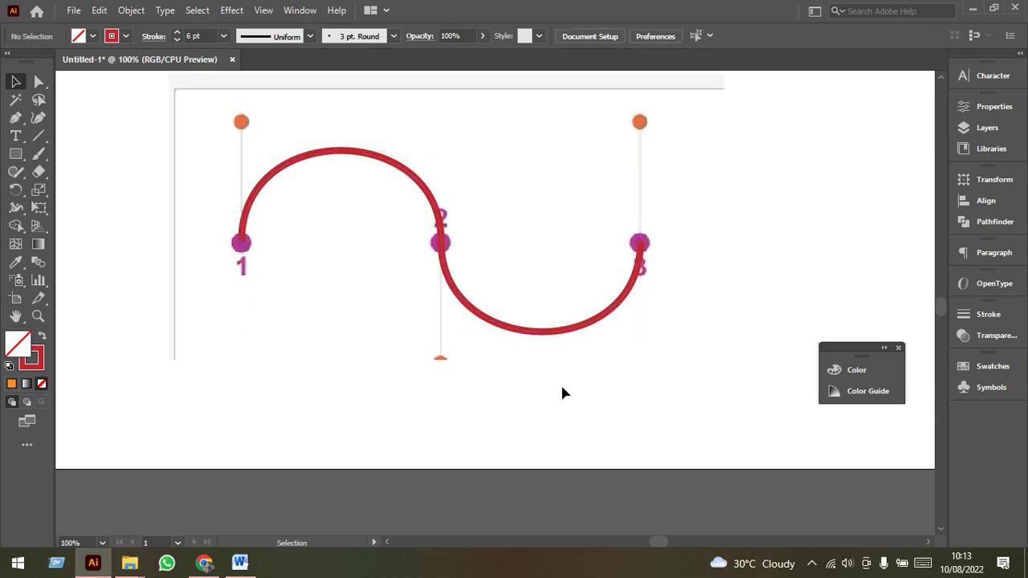
left_click(554, 332)
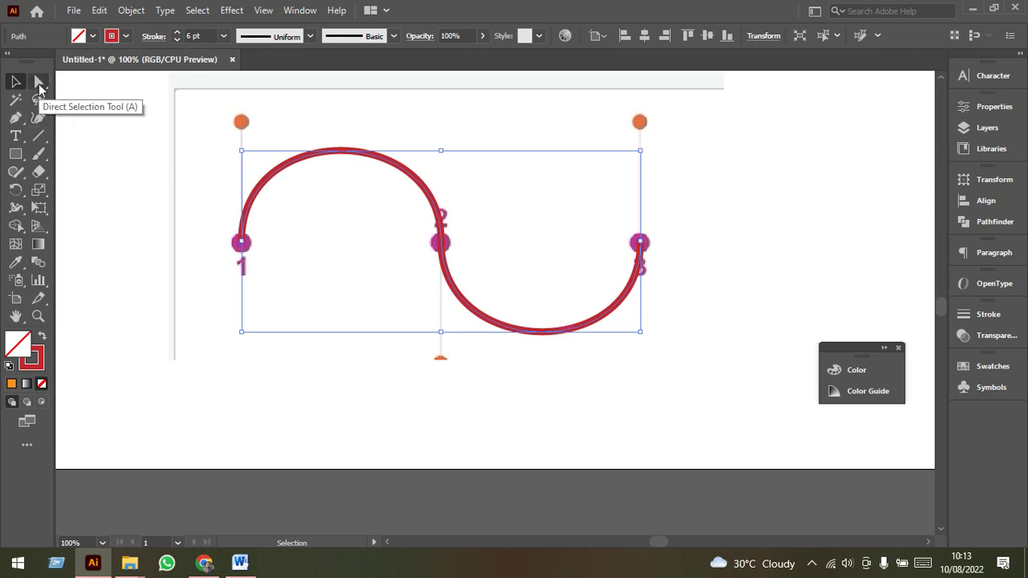
Step: Lengthen point 3's lower handle to deepen the bottom arc
left_click(41, 84)
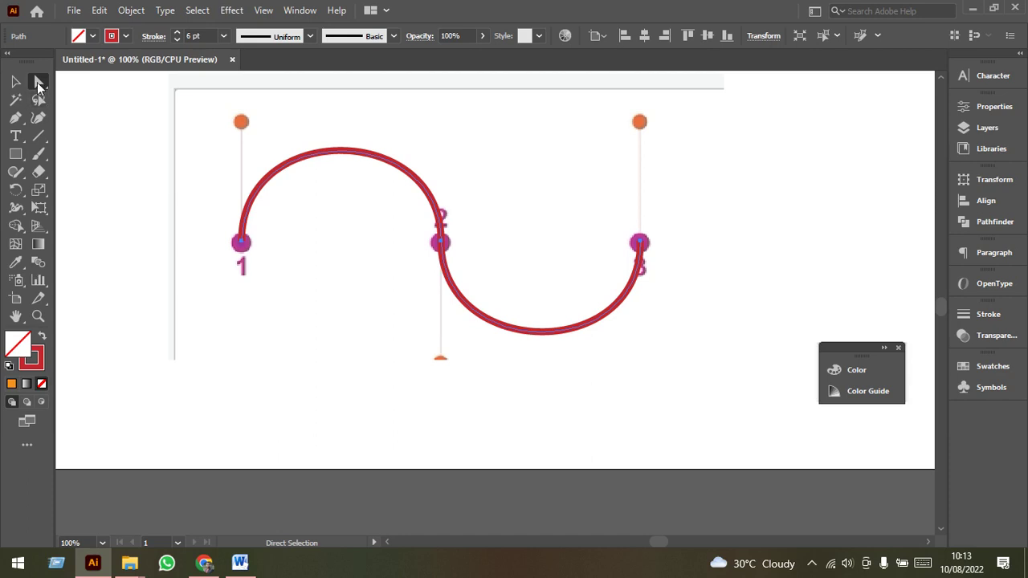
left_click(641, 243)
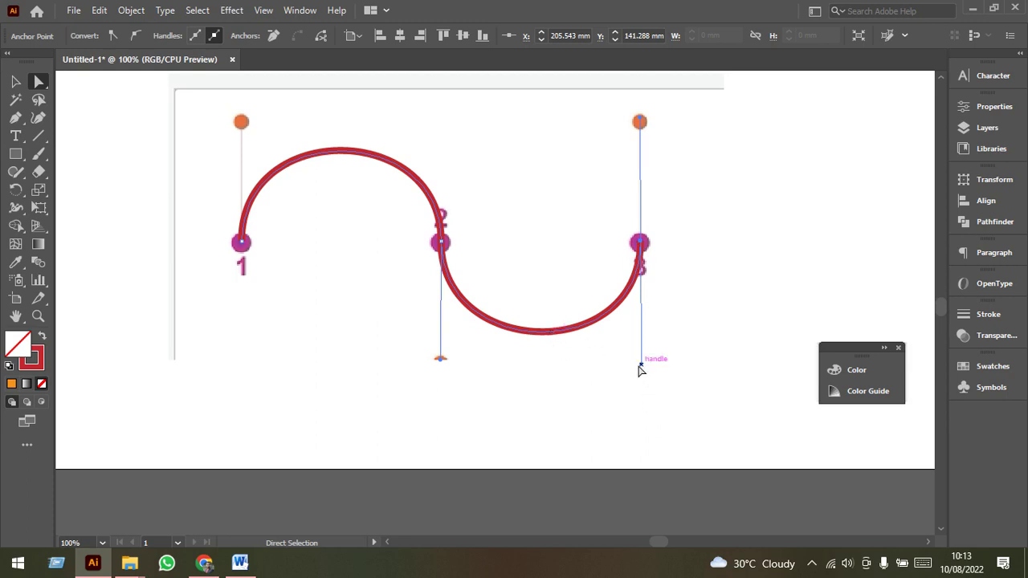
left_click_drag(641, 363, 641, 395)
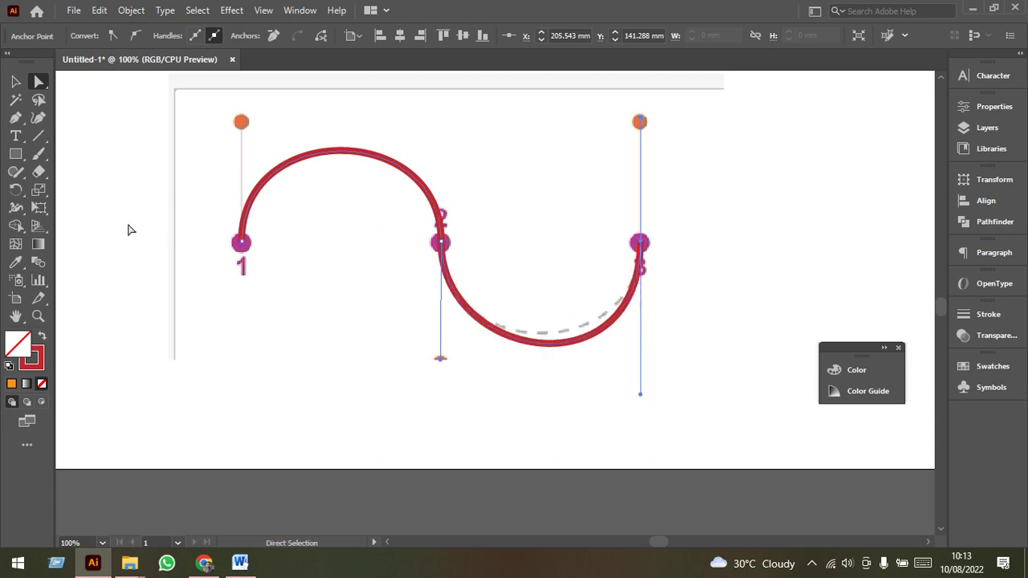
Step: Lengthen point 1's upper handle to raise the top arc, undoing an overstretched attempt
left_click(240, 242)
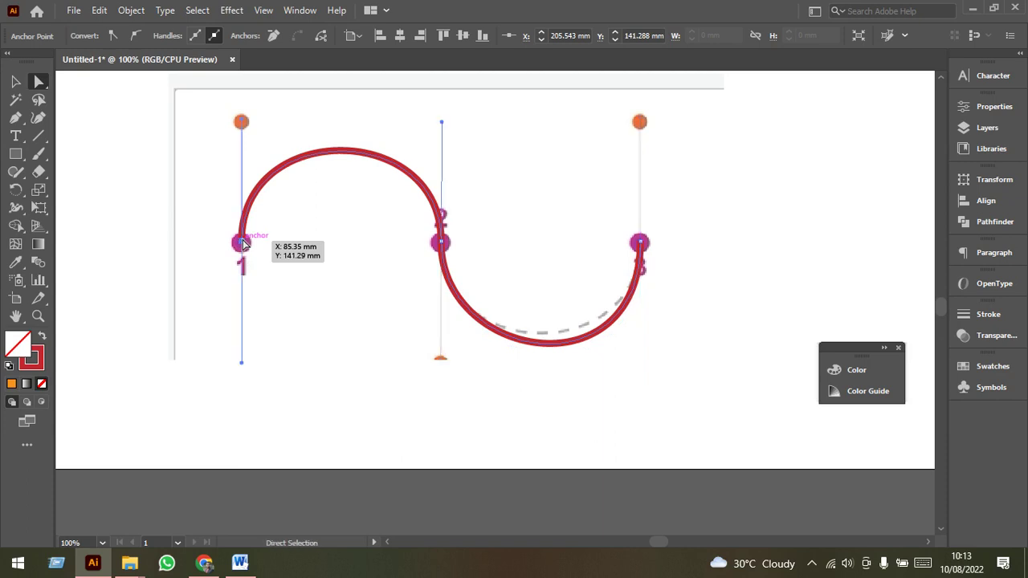
mouse_move(241, 120)
left_mouse_down()
mouse_move(239, 89)
mouse_move(253, 393)
left_mouse_up()
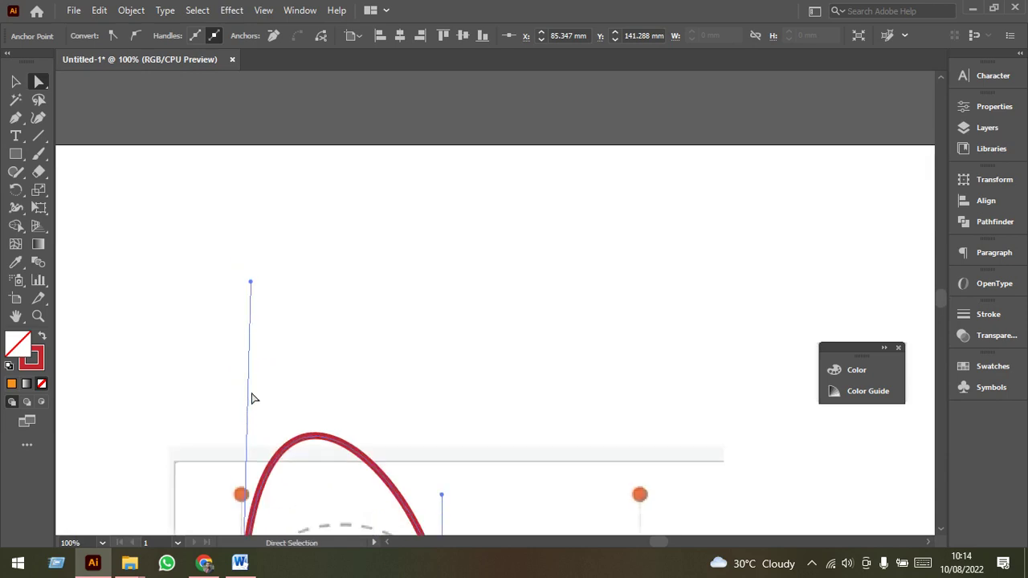
key("ctrl+z")
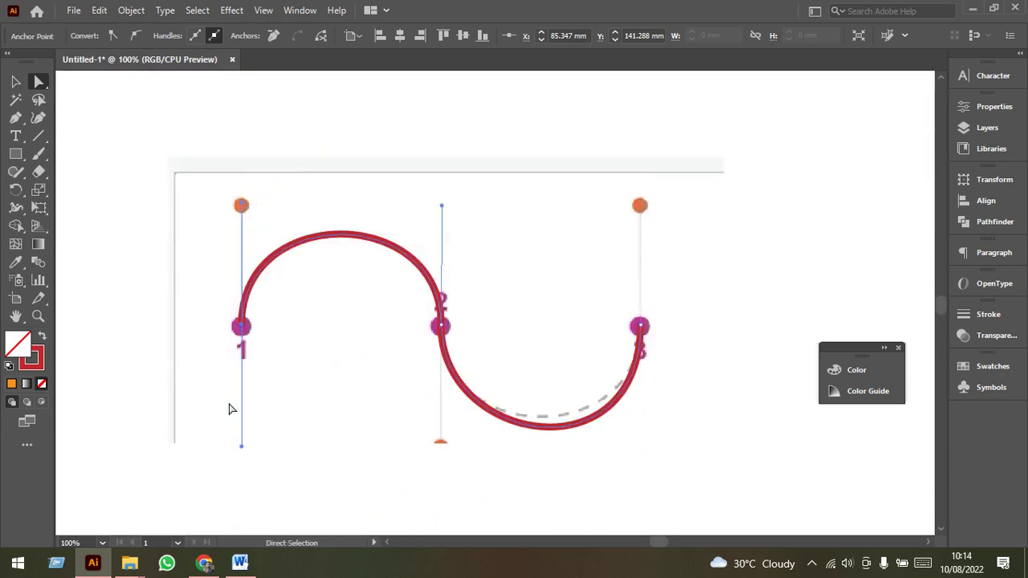
left_click_drag(243, 206, 248, 170)
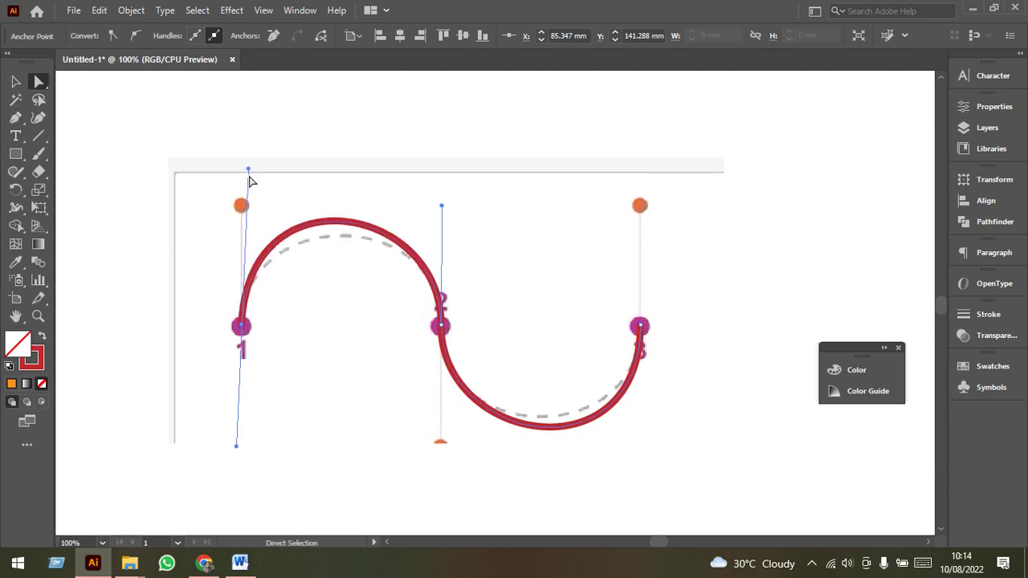
left_click(16, 81)
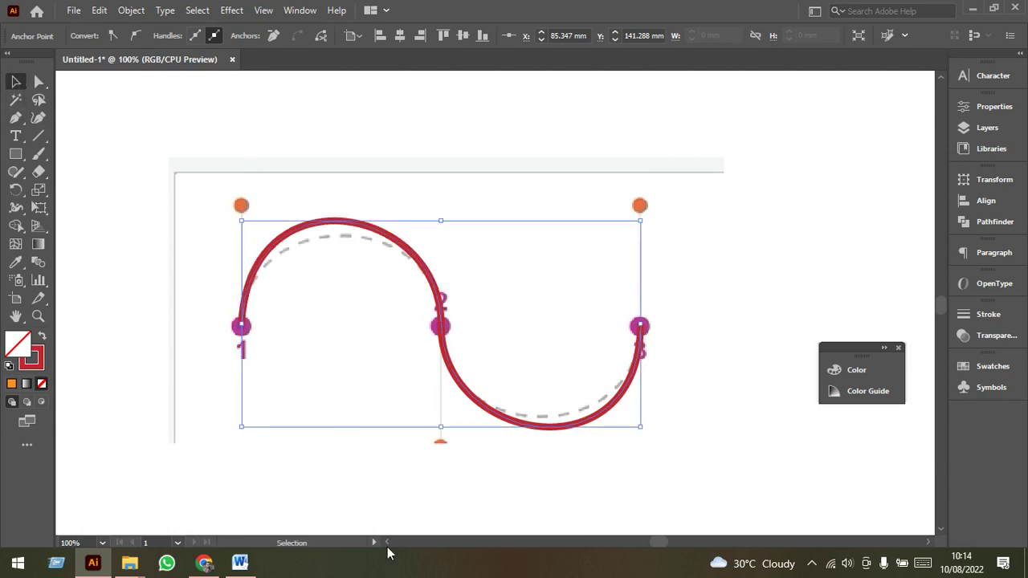
left_click(373, 444)
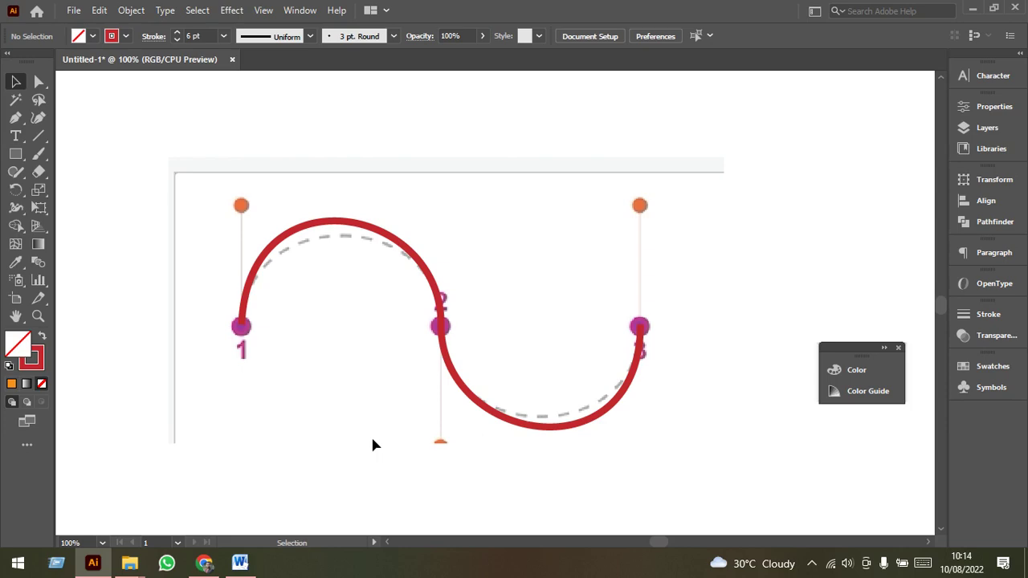
Step: Minimize Illustrator and show the screen recorder controls from the hidden tray icons
left_click(973, 7)
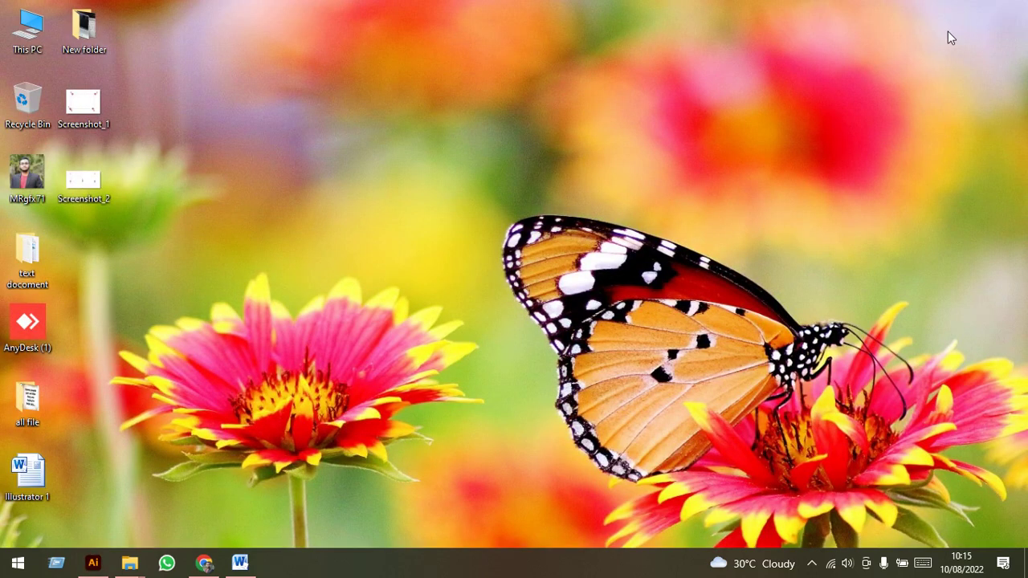
left_click(812, 563)
left_click(841, 534)
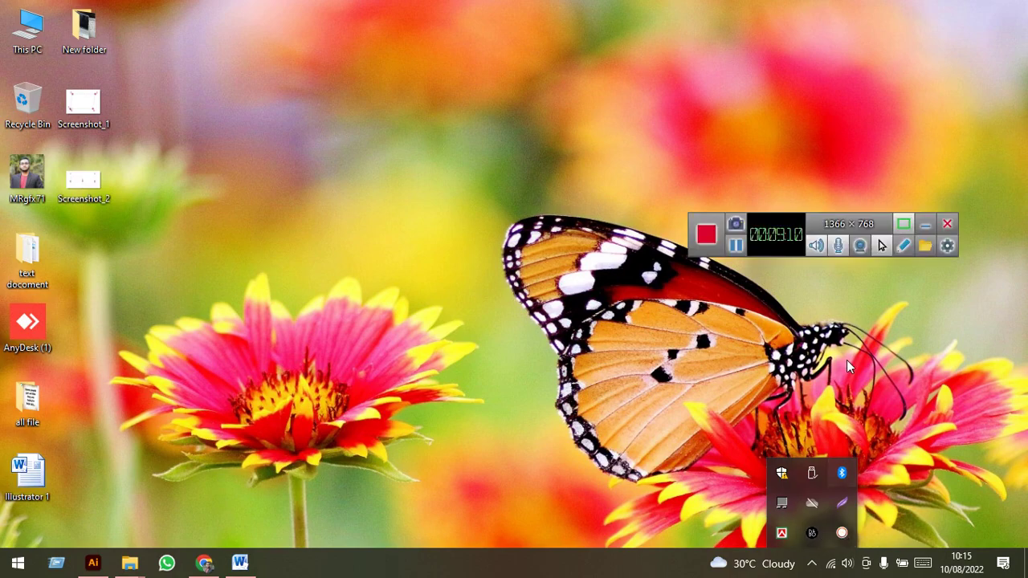